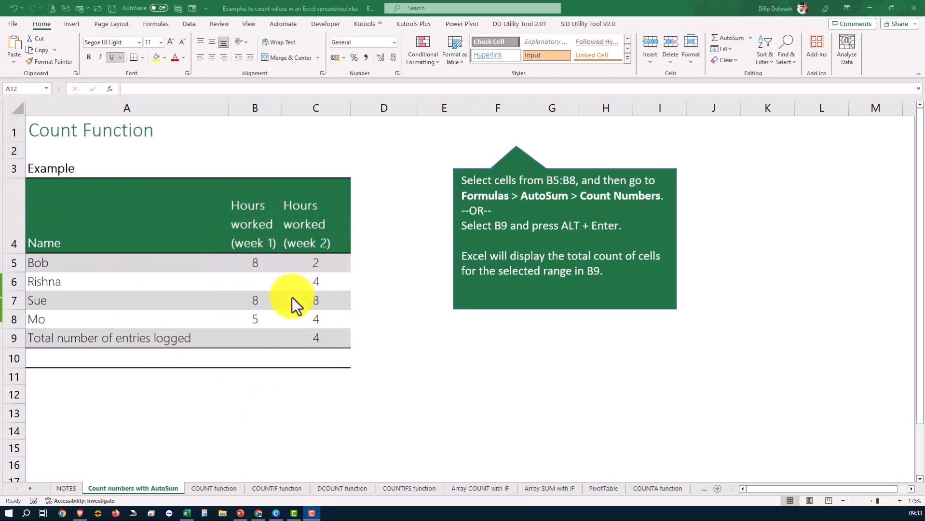
Inspect the existing COUNT formula in C9 and the week 2 hours in C5:C8 it refers to
click(316, 338)
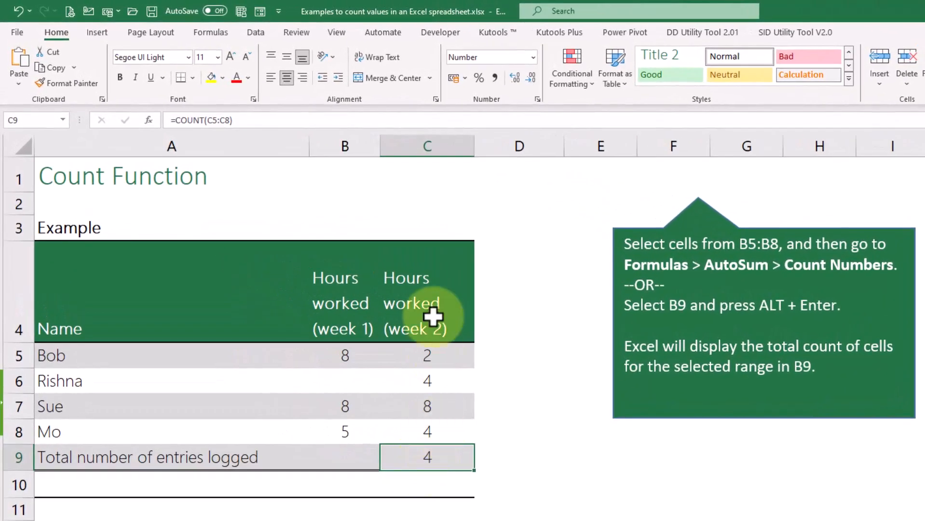
drag(443, 348, 430, 438)
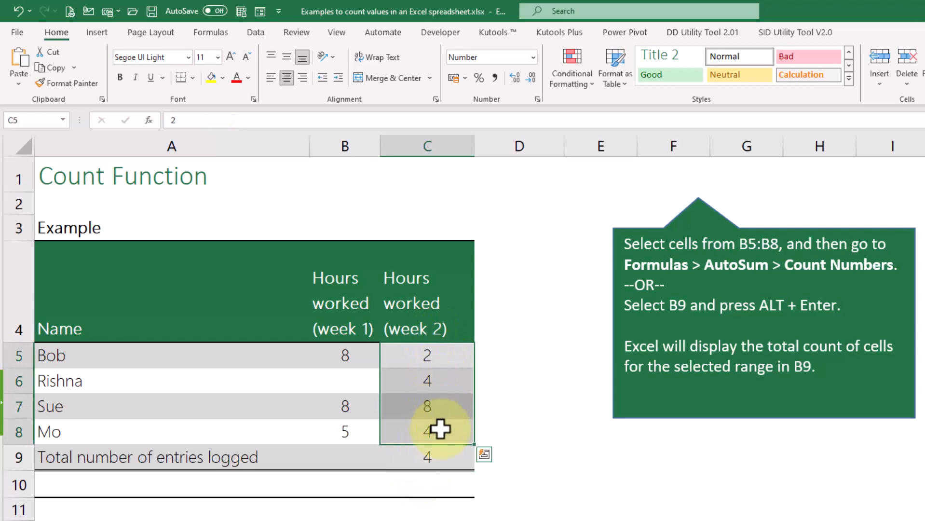
click(434, 457)
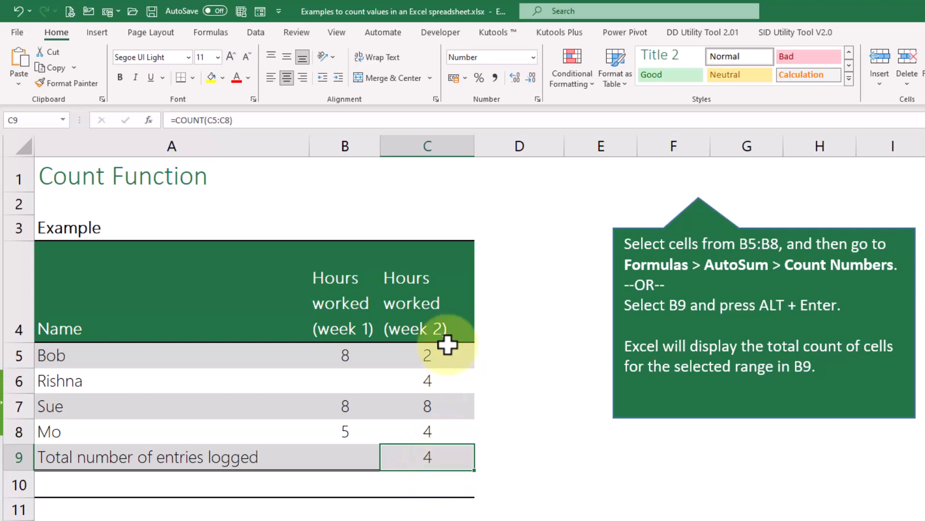
click(214, 120)
drag(213, 123, 167, 120)
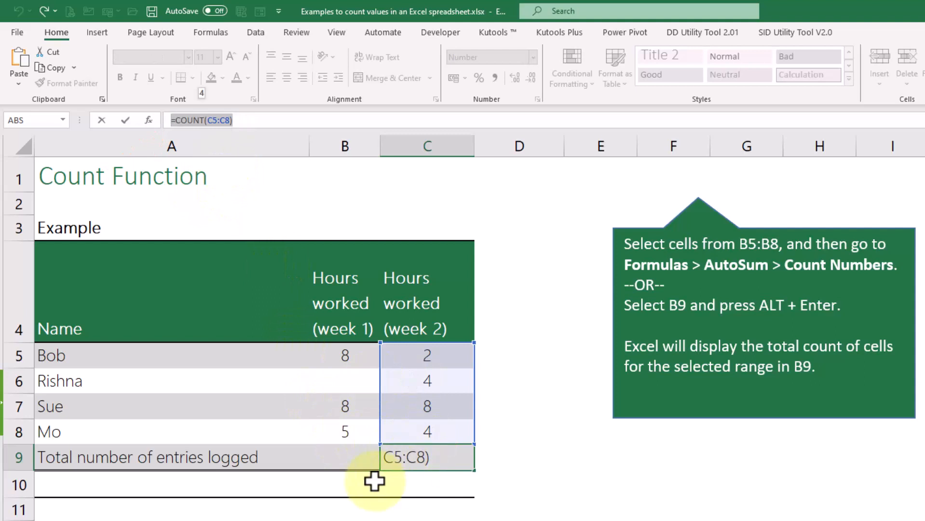
key(Return)
Count the week 1 hours entries in B9 with the formula =COUNT(B5:B8)
click(346, 361)
drag(346, 360, 341, 429)
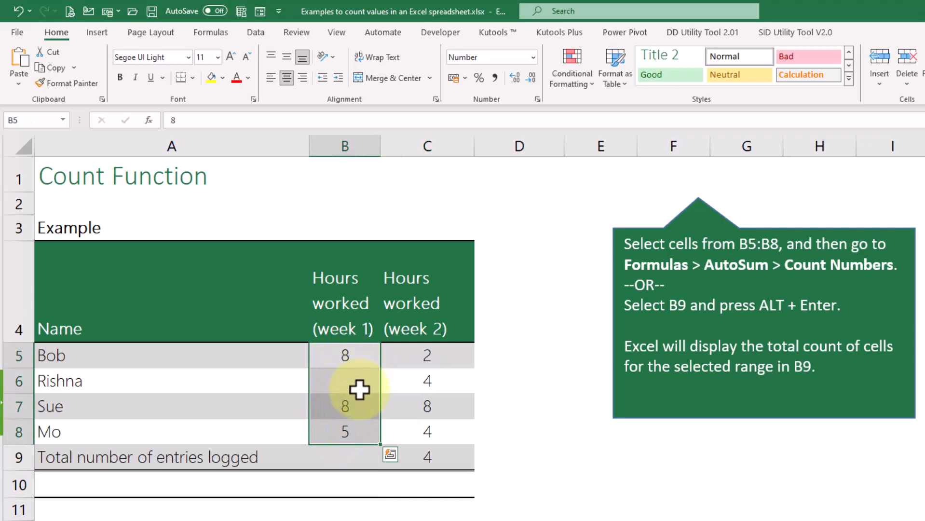
drag(355, 355, 352, 433)
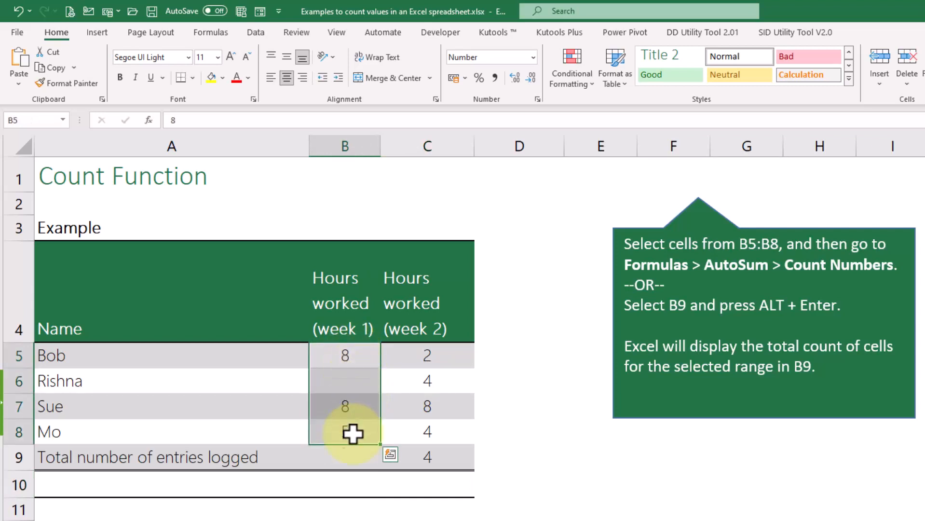
click(345, 459)
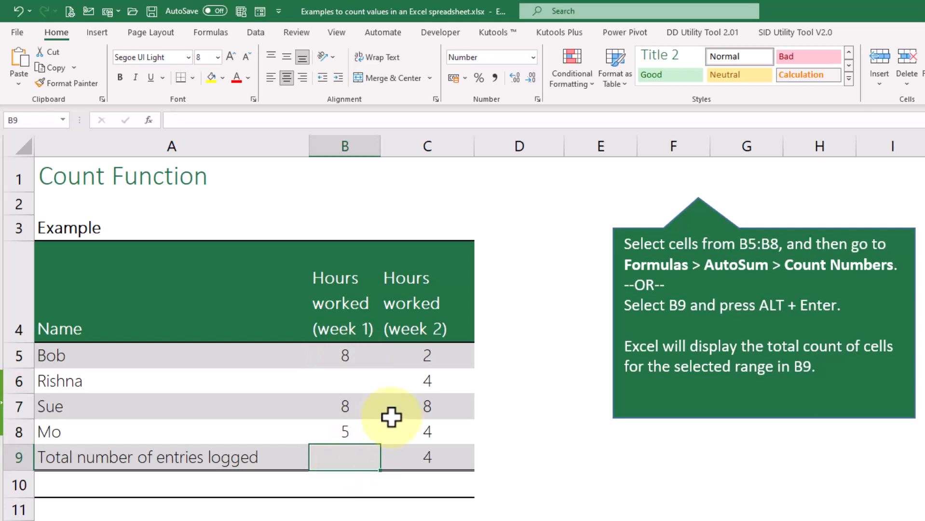
text(=c)
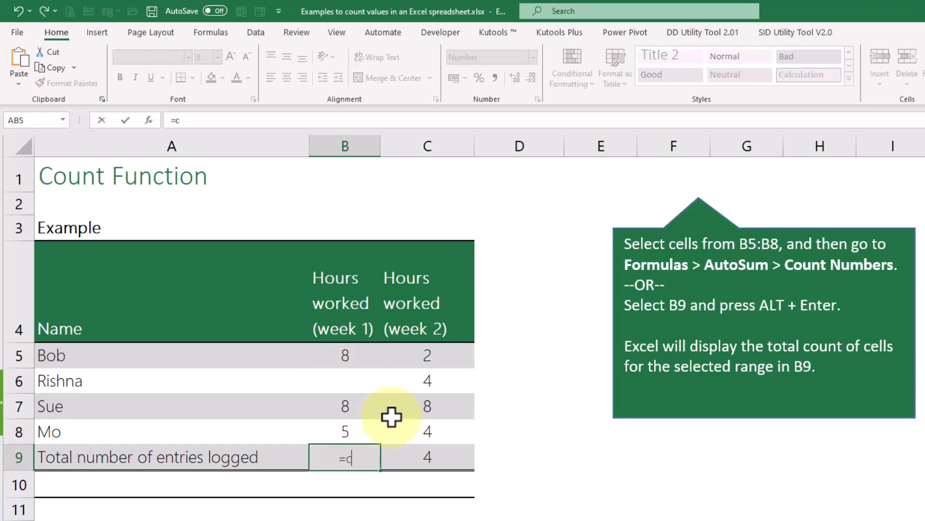
text(ount)
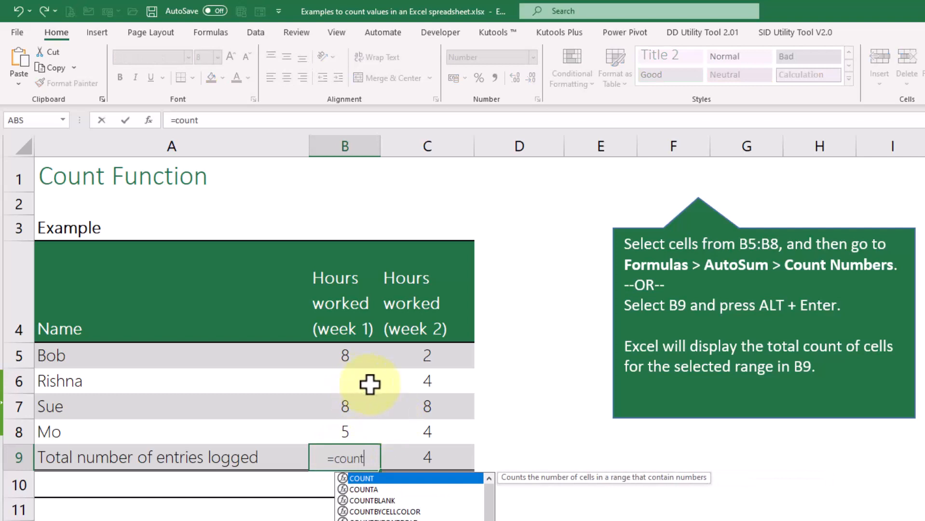
double_click(385, 478)
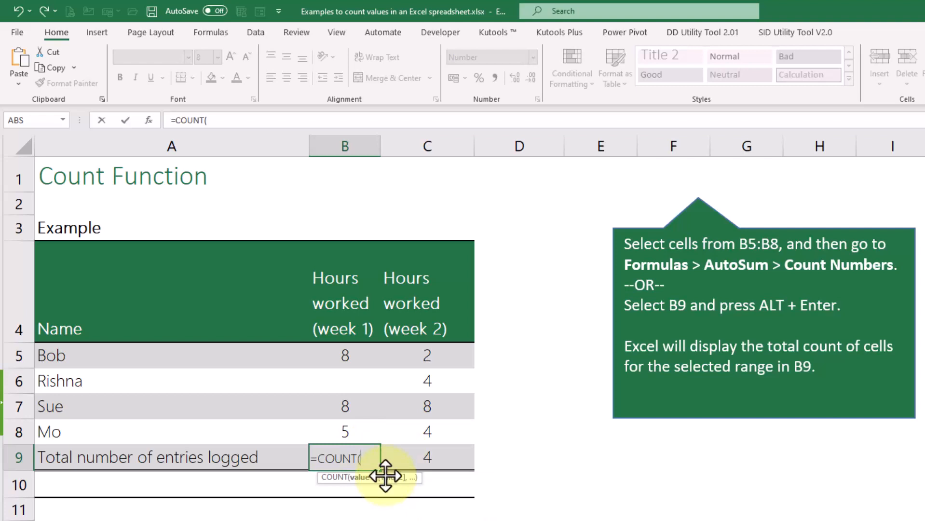
drag(353, 355, 350, 428)
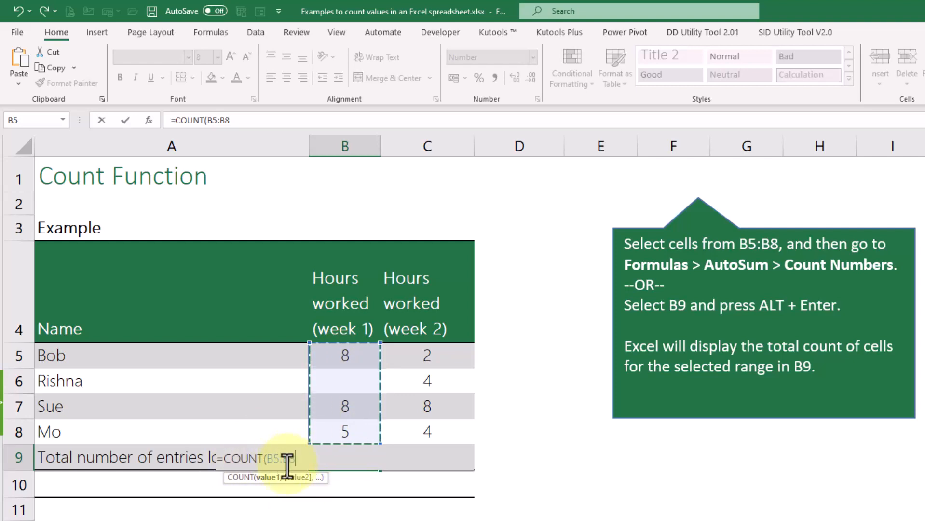
text())
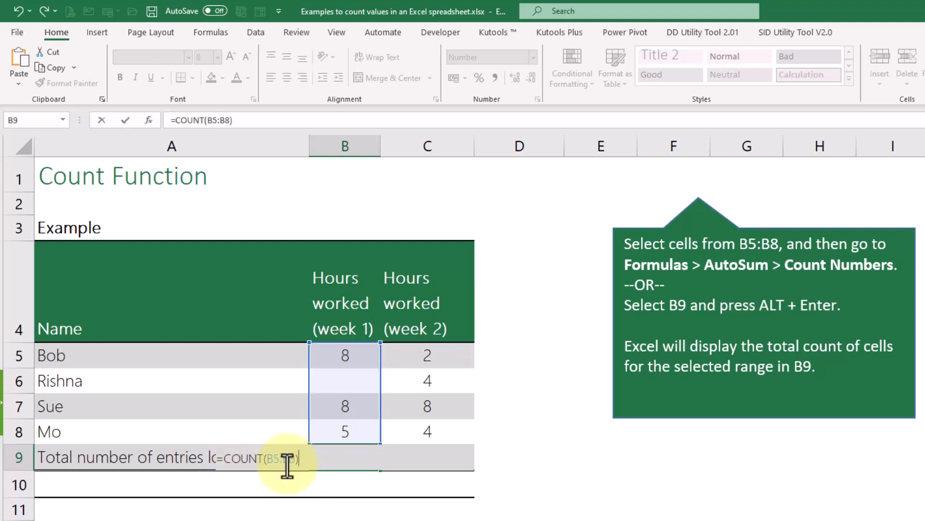
key(Return)
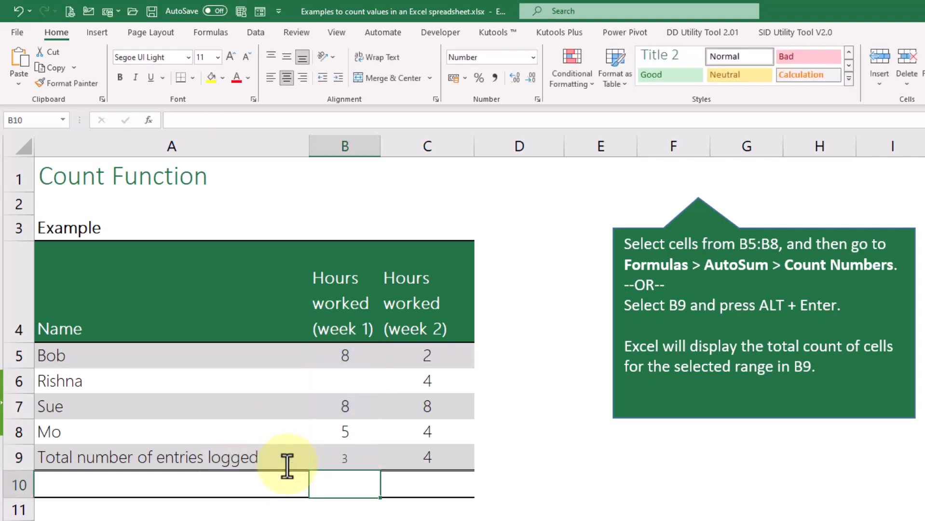
Compare the COUNT formula in B9 with the blank week 1 cell B6, and highlight the hours range B5:C9
click(354, 451)
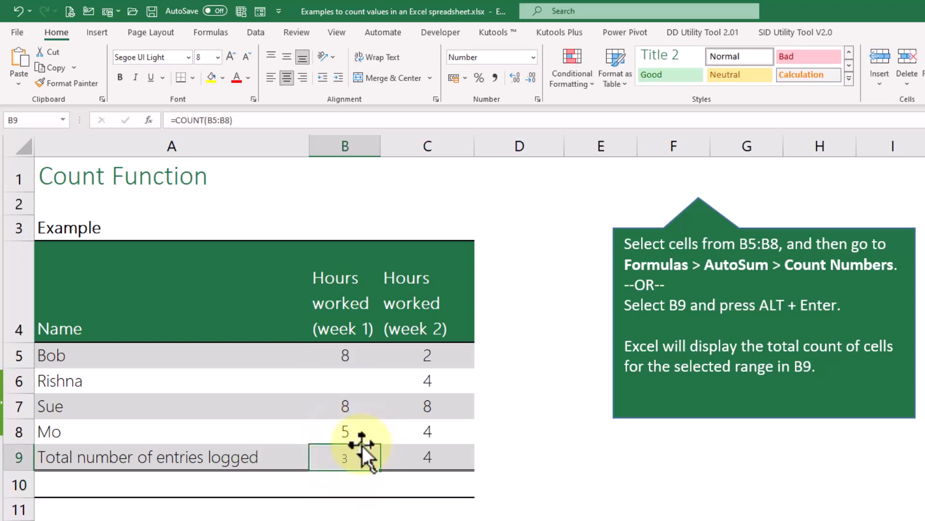
click(348, 383)
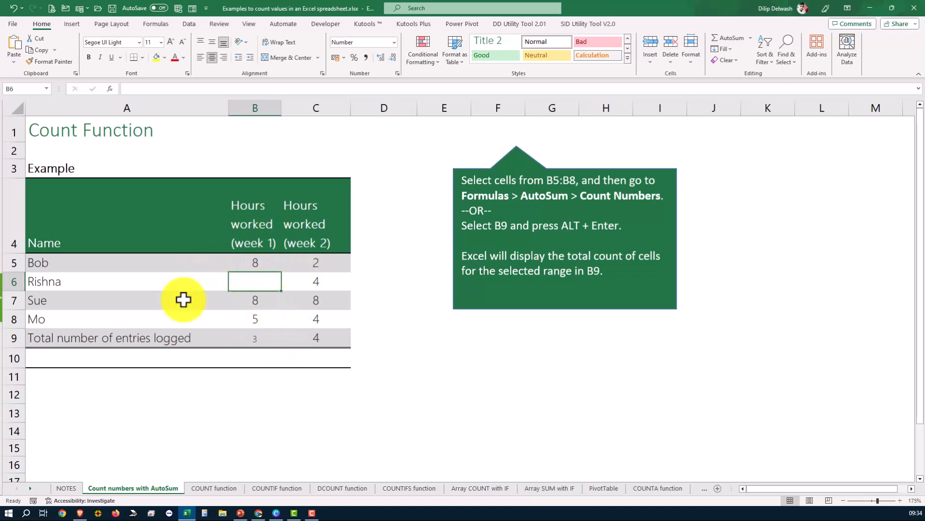
click(260, 339)
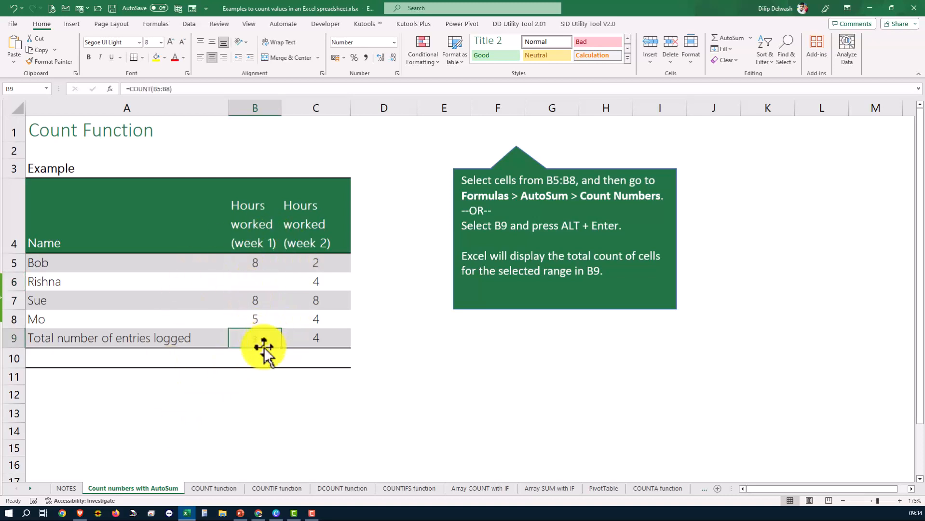
click(251, 282)
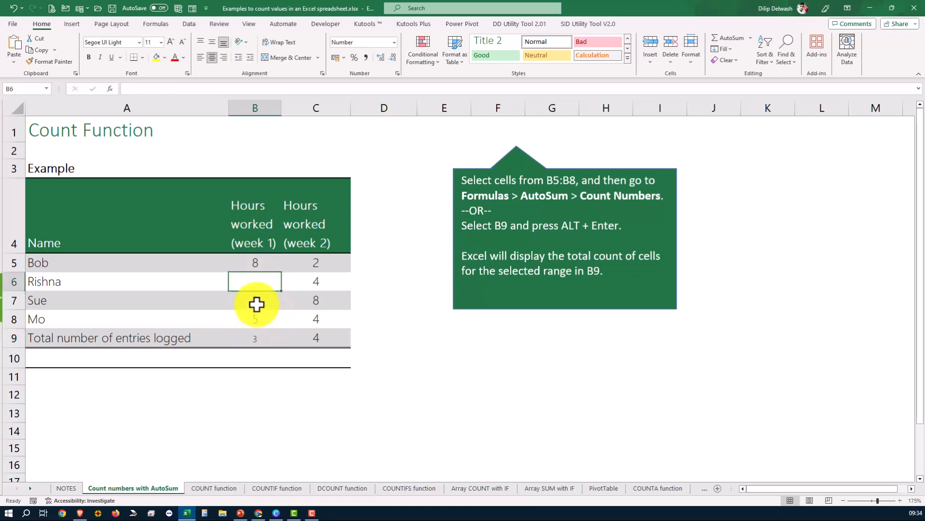
click(250, 360)
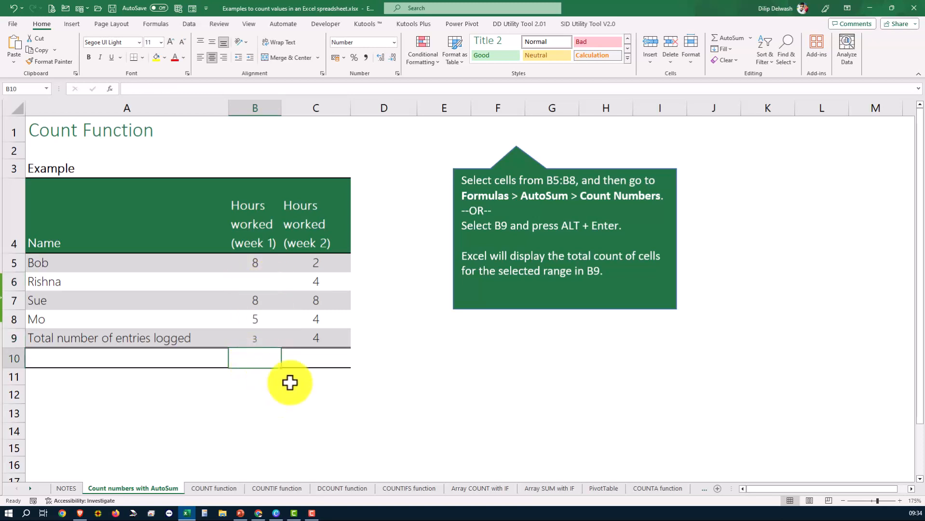
click(253, 265)
drag(252, 264, 316, 330)
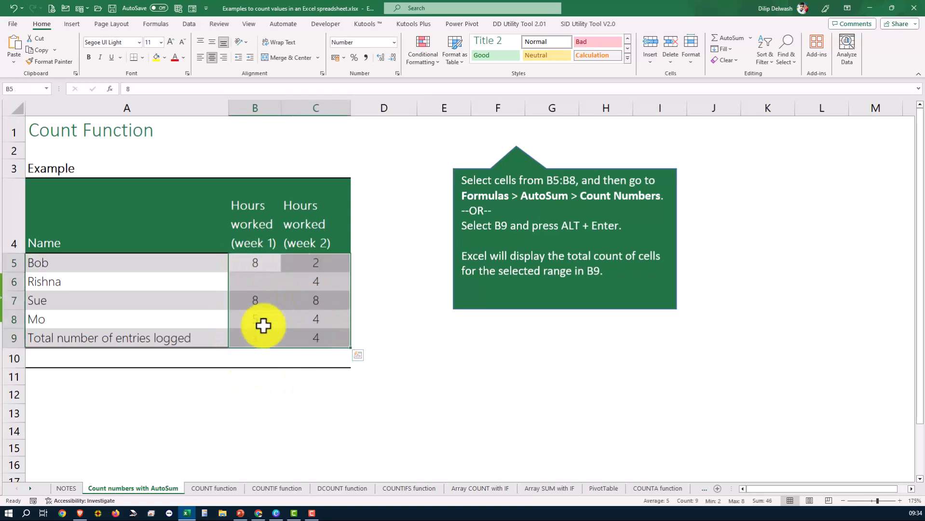
Count the empty cells of the table in B10 with the formula =COUNTBLANK(A5:C8)
click(254, 356)
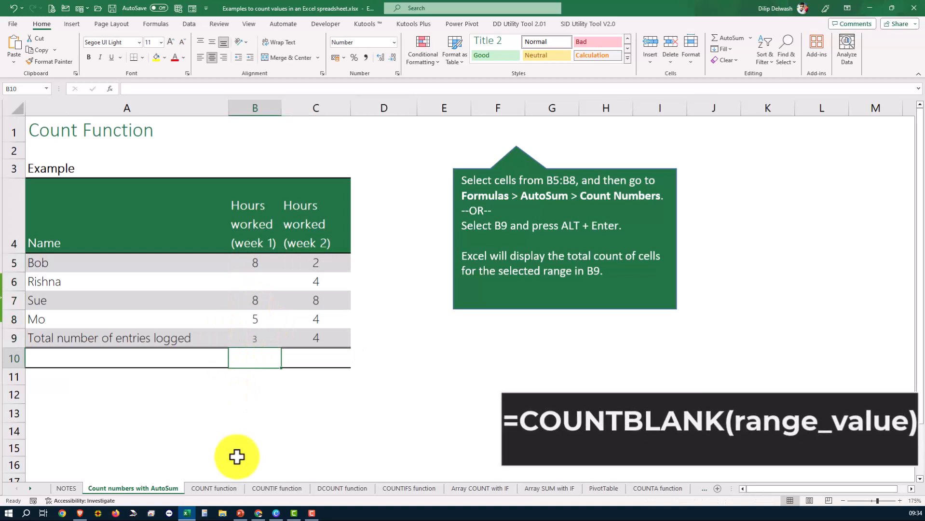
text(=count)
key(Down)
key(Down)
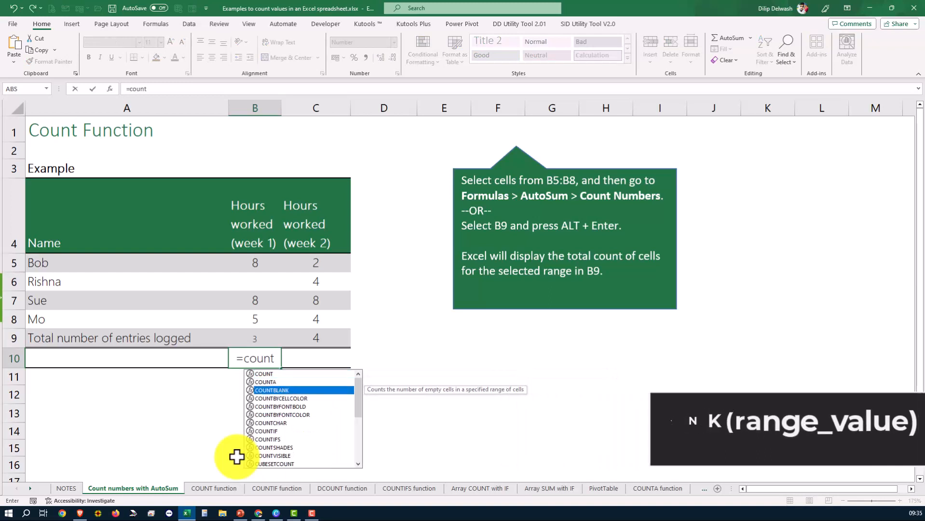
key(Tab)
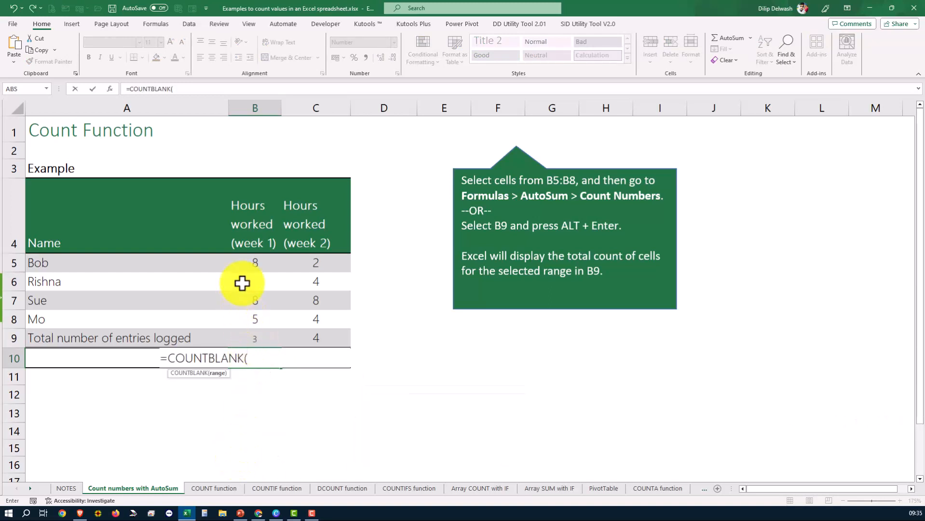
drag(102, 263, 299, 318)
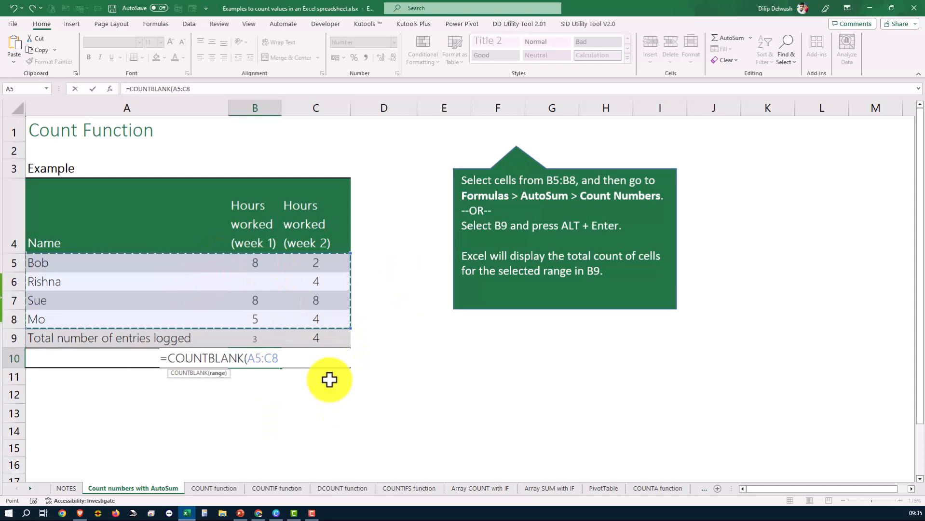
text())
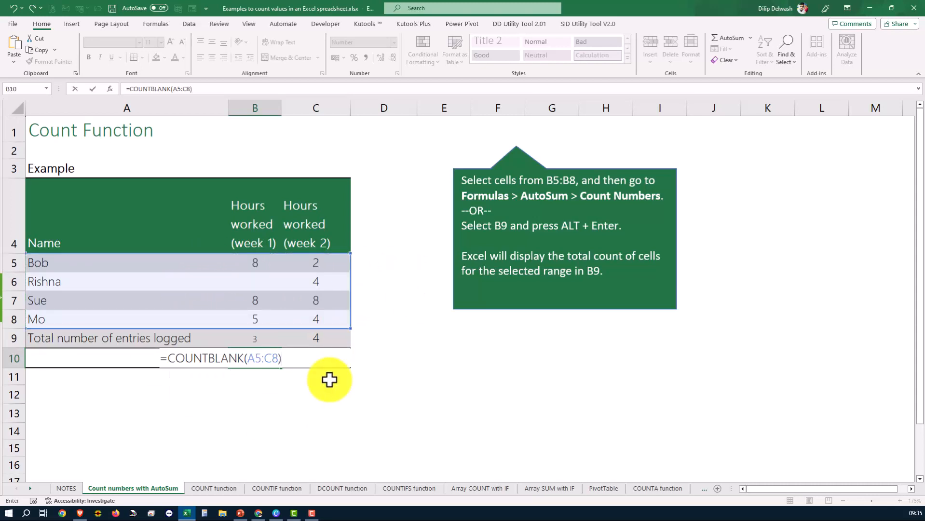
key(Return)
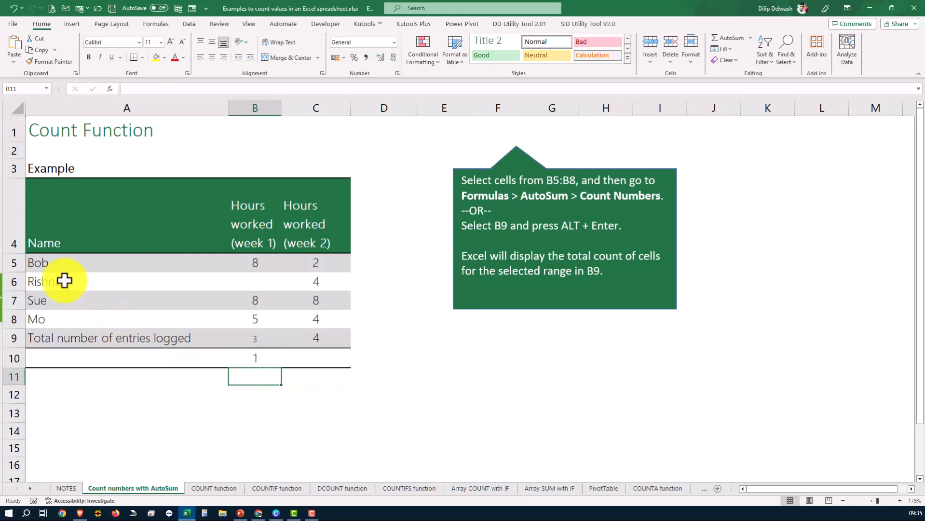
Check the COUNTBLANK formula in B10 against the empty week 1 cell B6
click(245, 358)
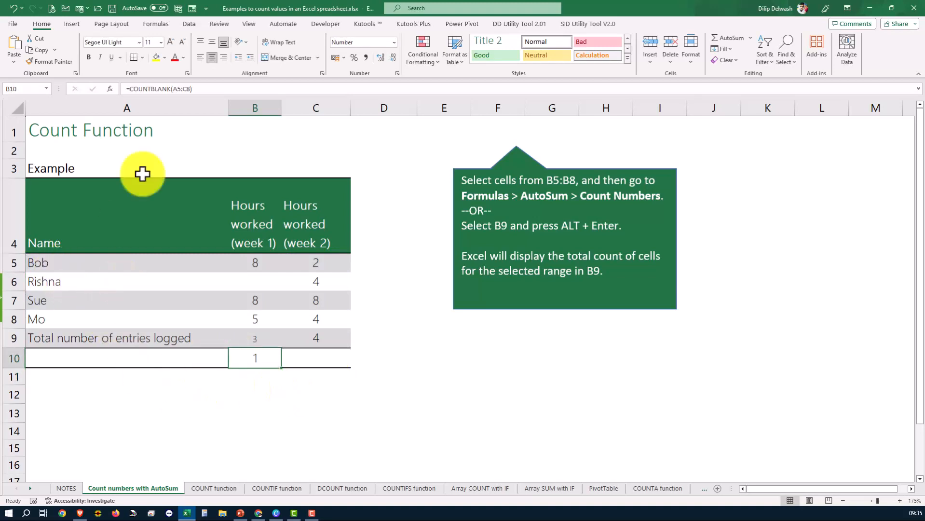
click(254, 281)
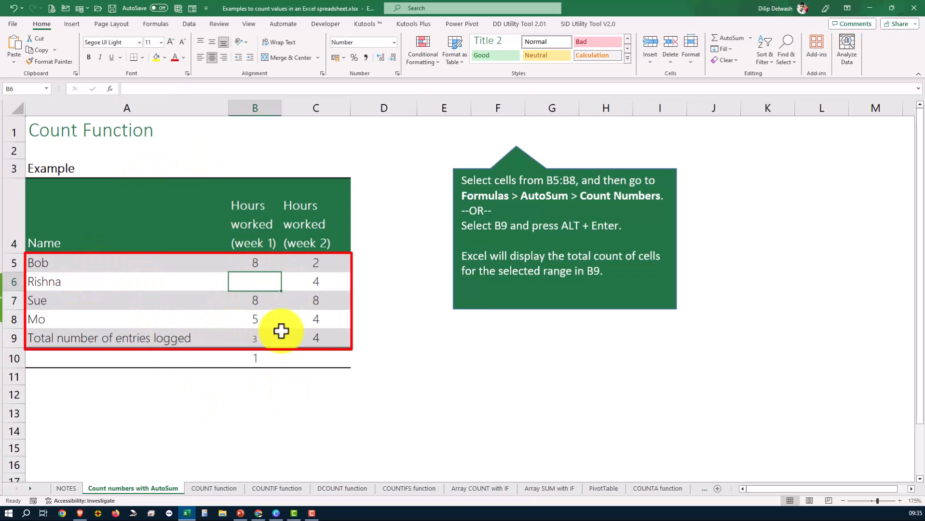
click(250, 358)
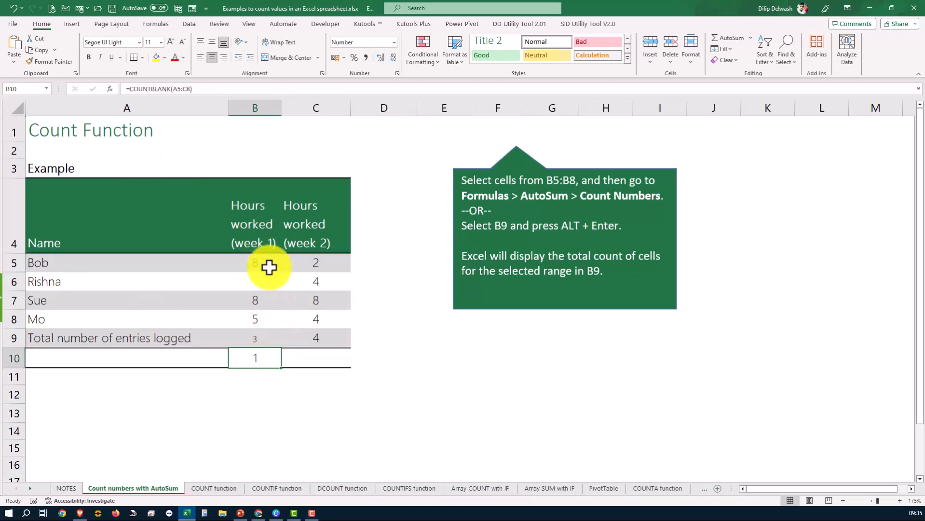
click(257, 289)
click(243, 356)
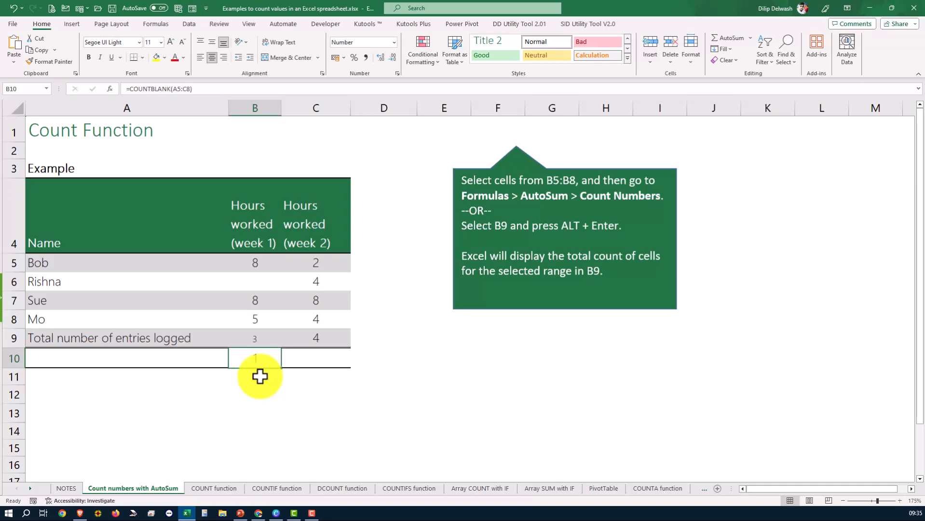
click(255, 280)
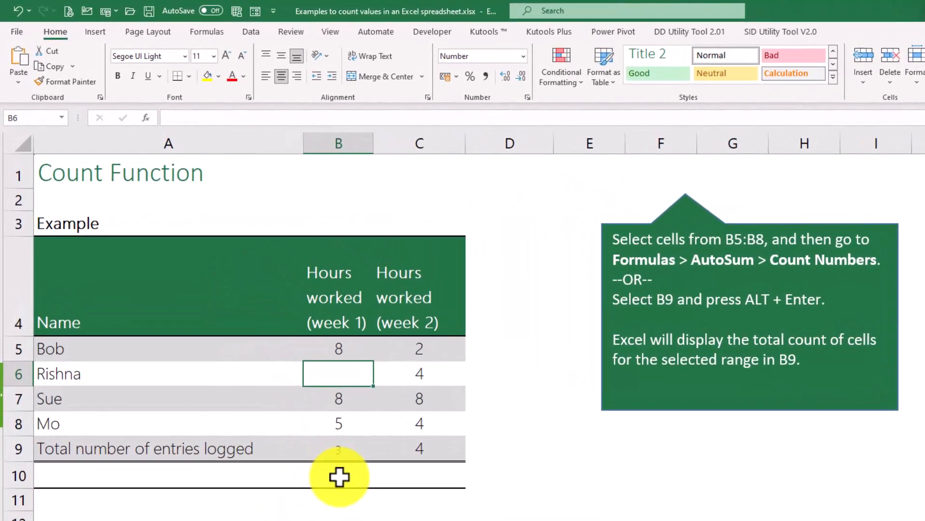
click(318, 446)
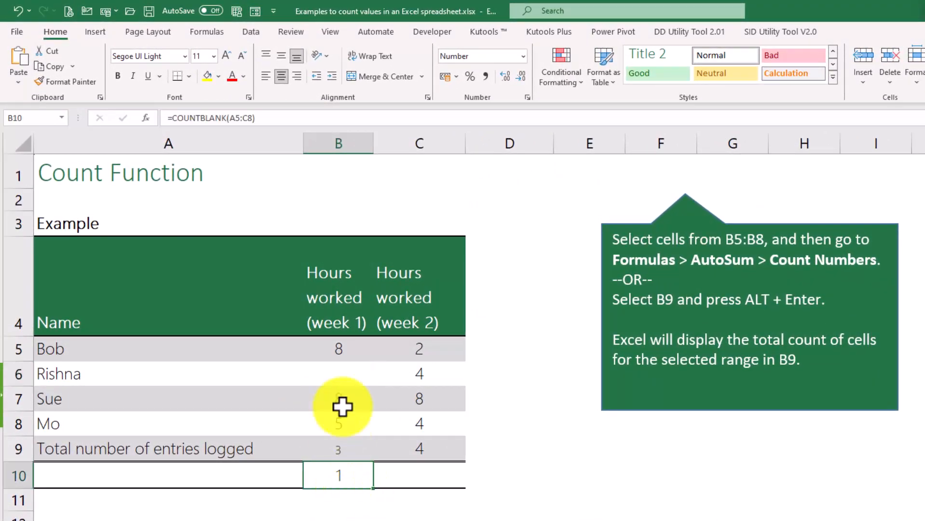
Enter the text "Not" in the empty week 1 cell B6 and check the blank count in B10
click(342, 372)
text(Not)
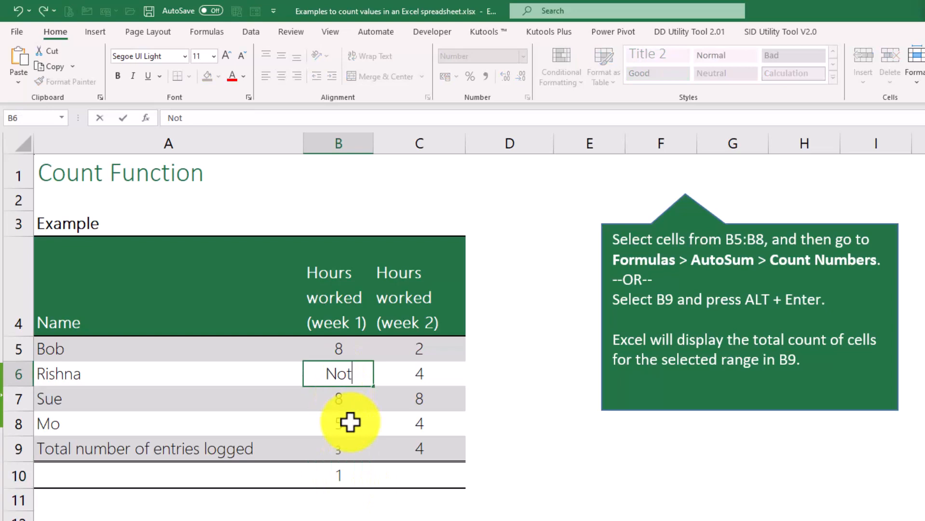
key(Return)
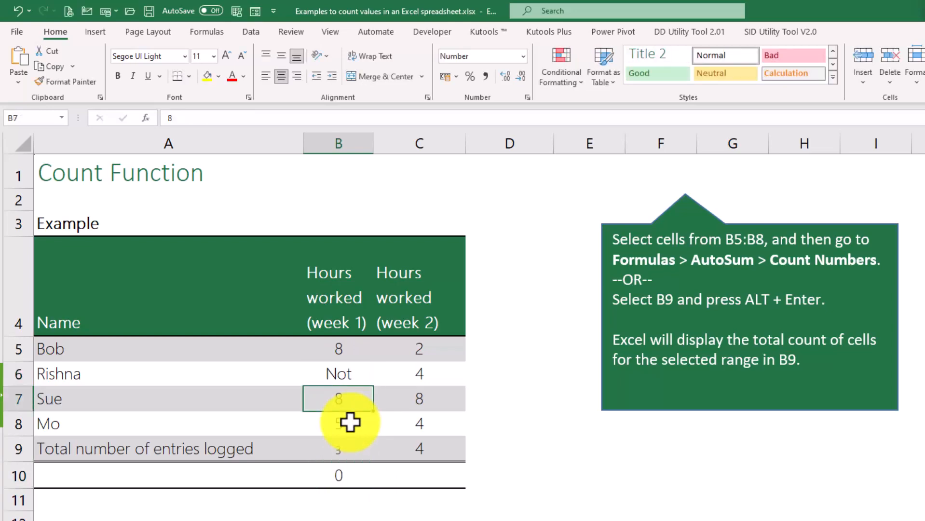
click(316, 476)
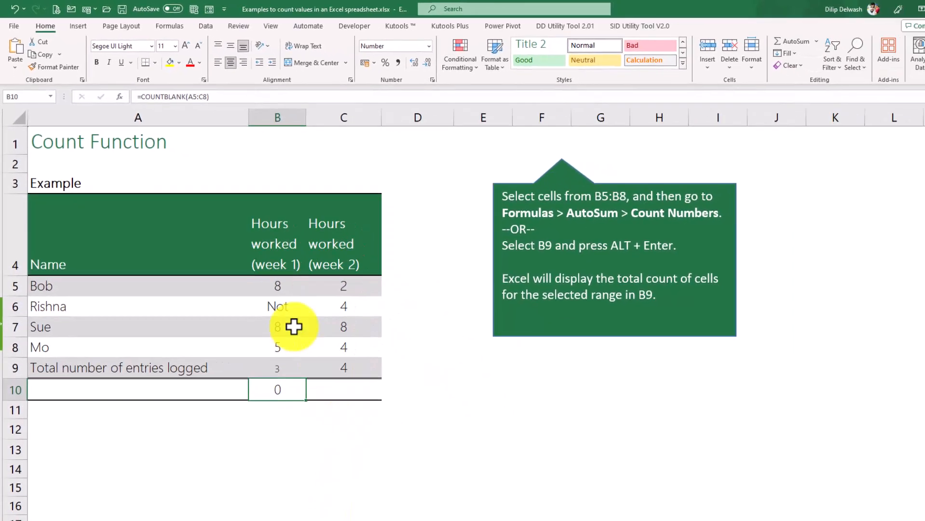
click(343, 375)
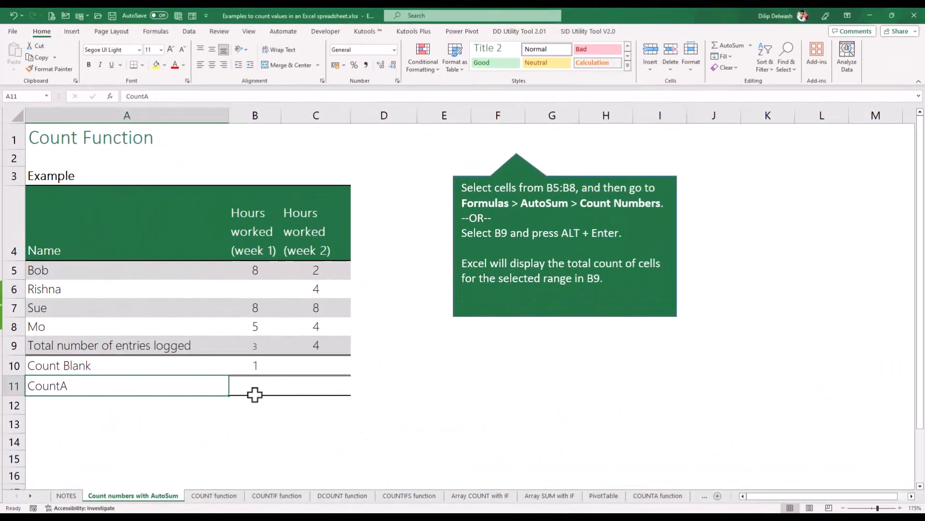
Highlight the names A5:A9, the week 2 values C5:C9 and the whole data block, and inspect the blank cell B6
click(252, 391)
drag(41, 269, 39, 345)
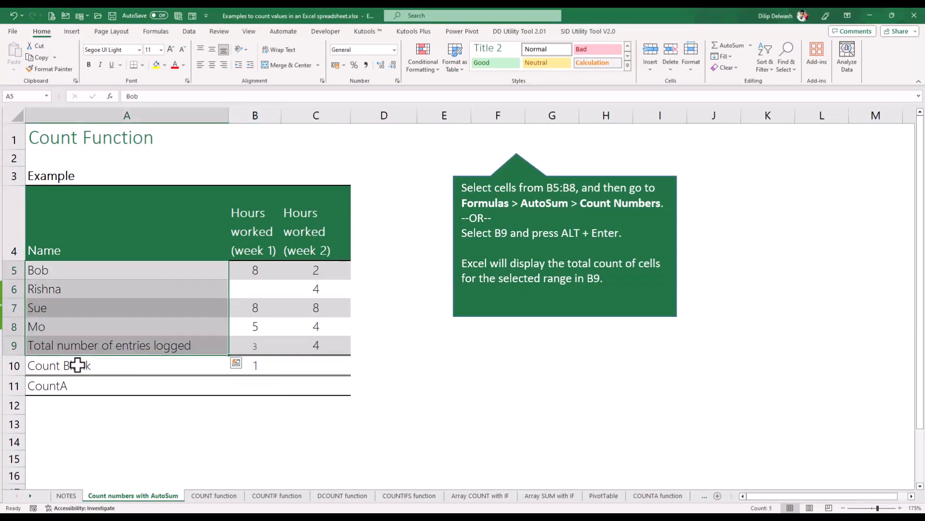
drag(309, 271, 314, 346)
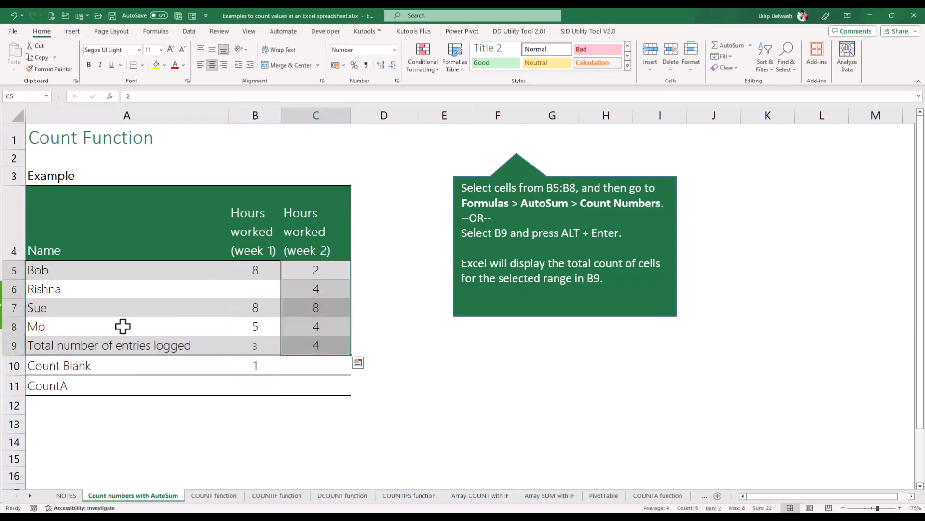
drag(54, 268, 313, 337)
click(255, 287)
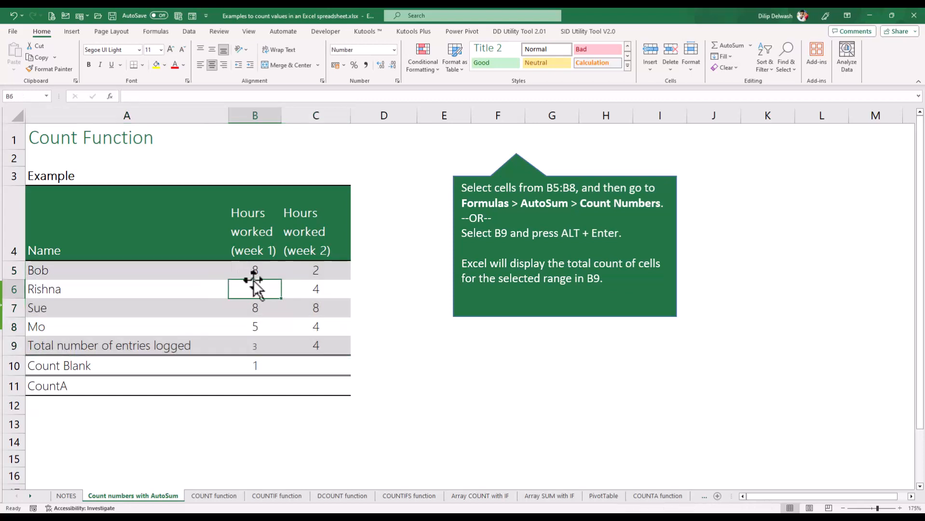
Count the non-empty cells of the table in B11 with the formula =COUNTA(A5:C8)
click(255, 386)
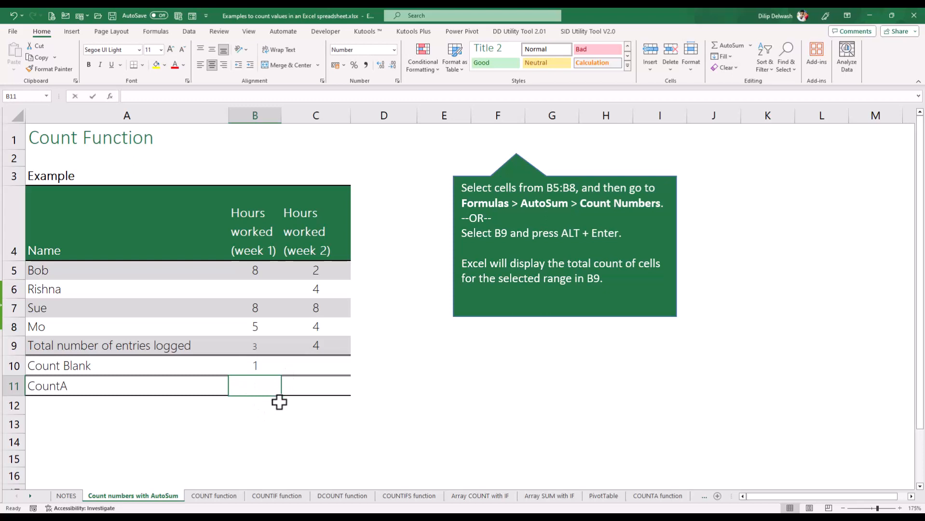
text(=count)
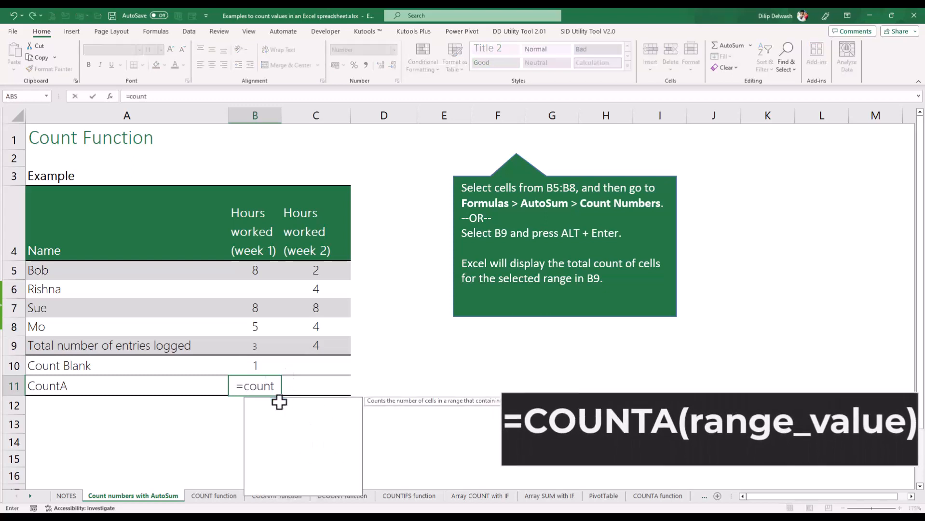
text(a)
key(Tab)
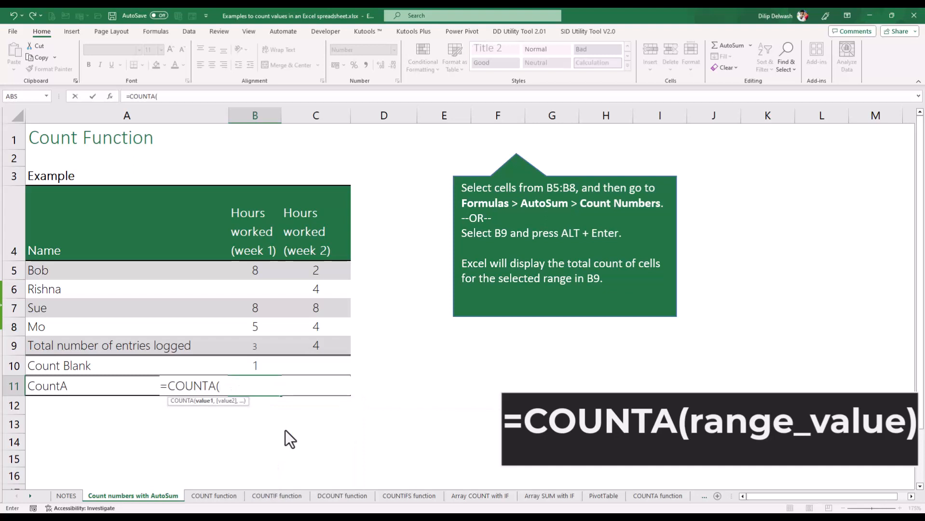
click(39, 269)
drag(71, 286, 307, 345)
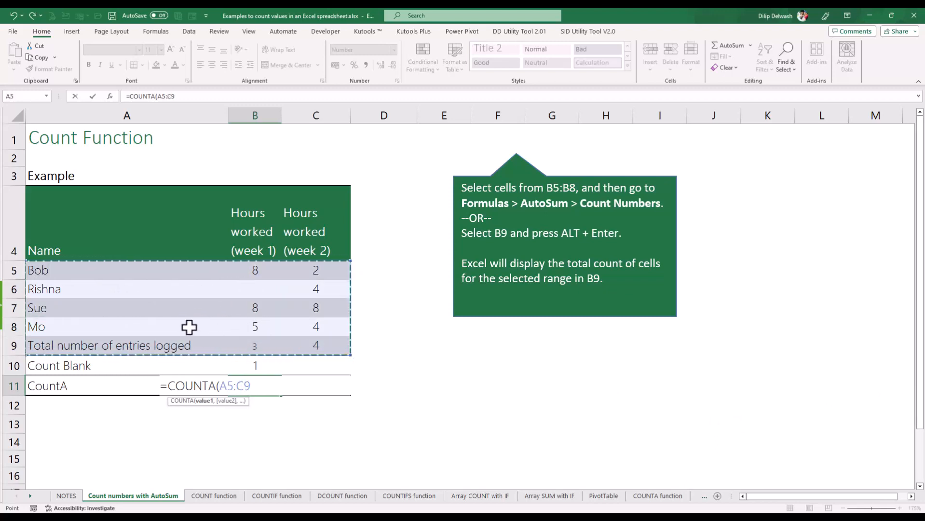
key(BackSpace)
text(8)
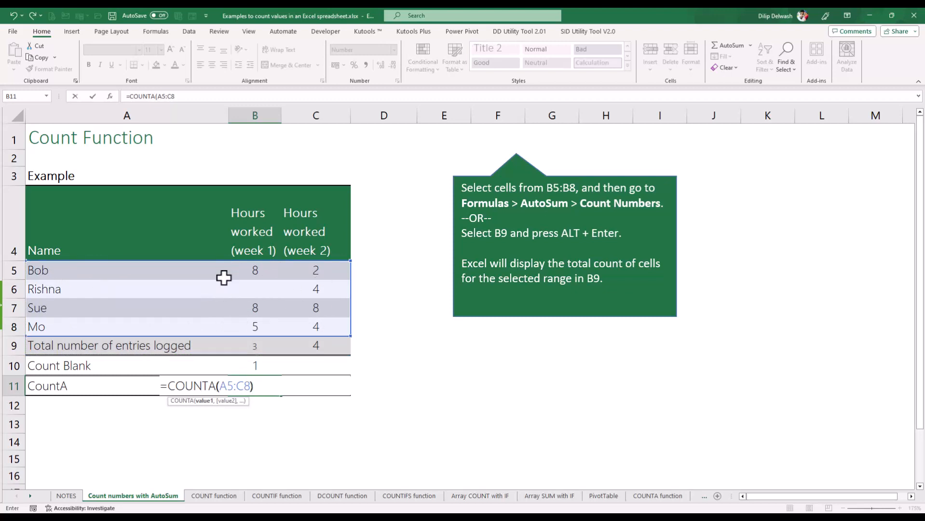
text())
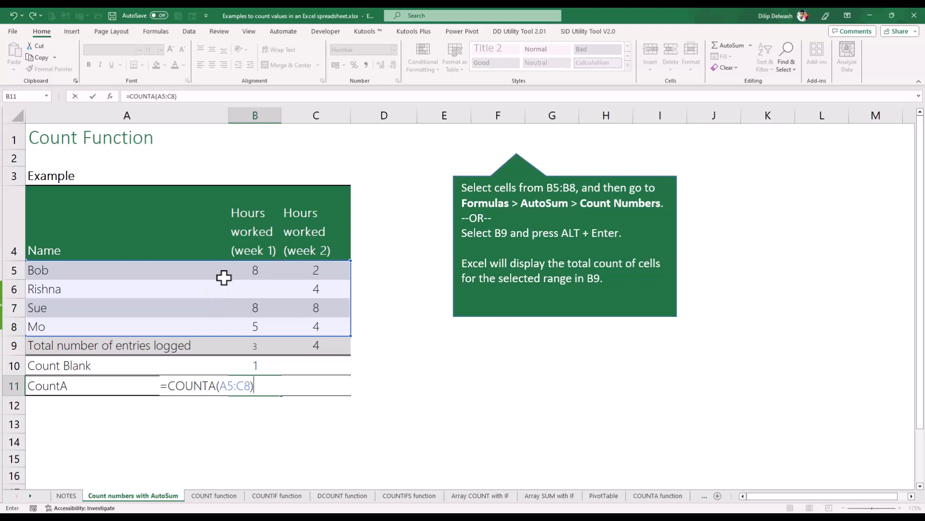
key(Return)
Compare the COUNTA formula in B11 with Excel's count for the selected range A5:C8 and with the empty cell B6
click(260, 383)
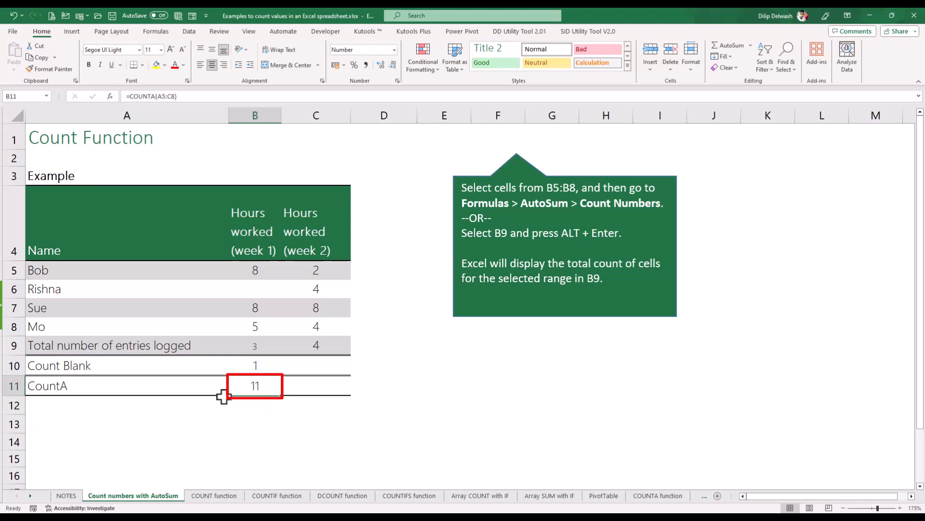
drag(39, 270, 316, 320)
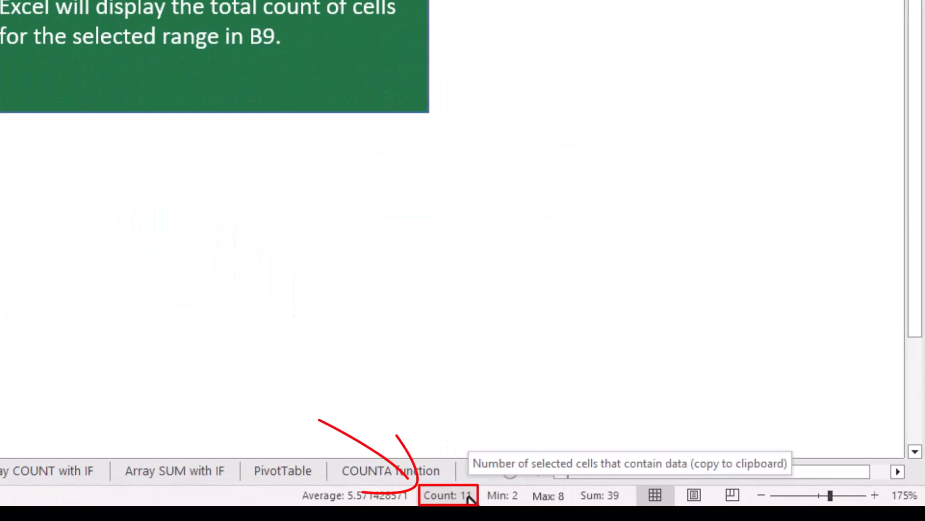
click(256, 303)
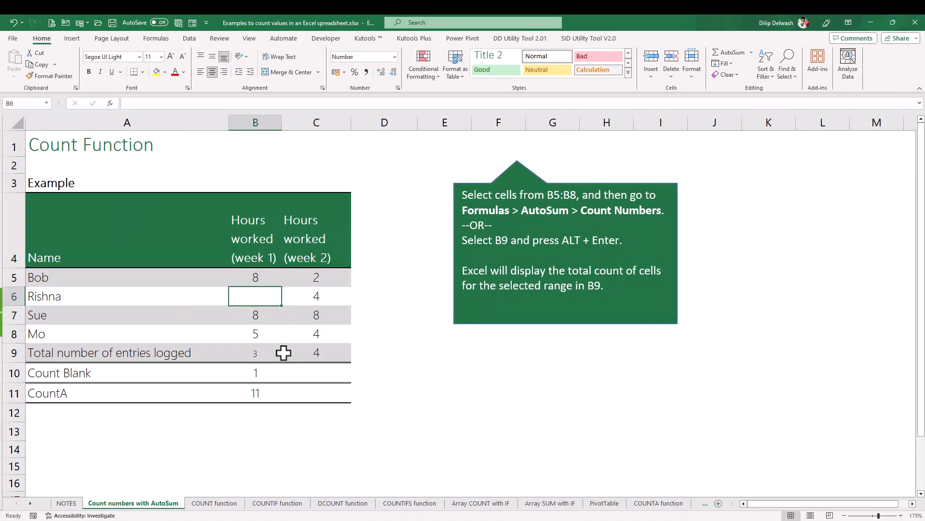